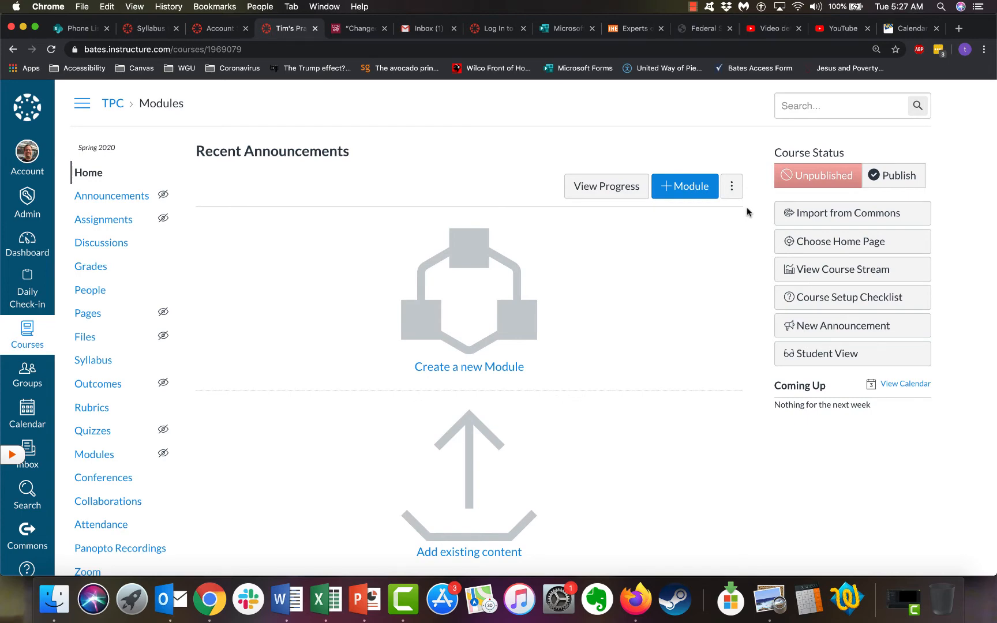
Open the practice course's settings and go to the start and end dates in its course details.
scroll(358, 346, down, 5)
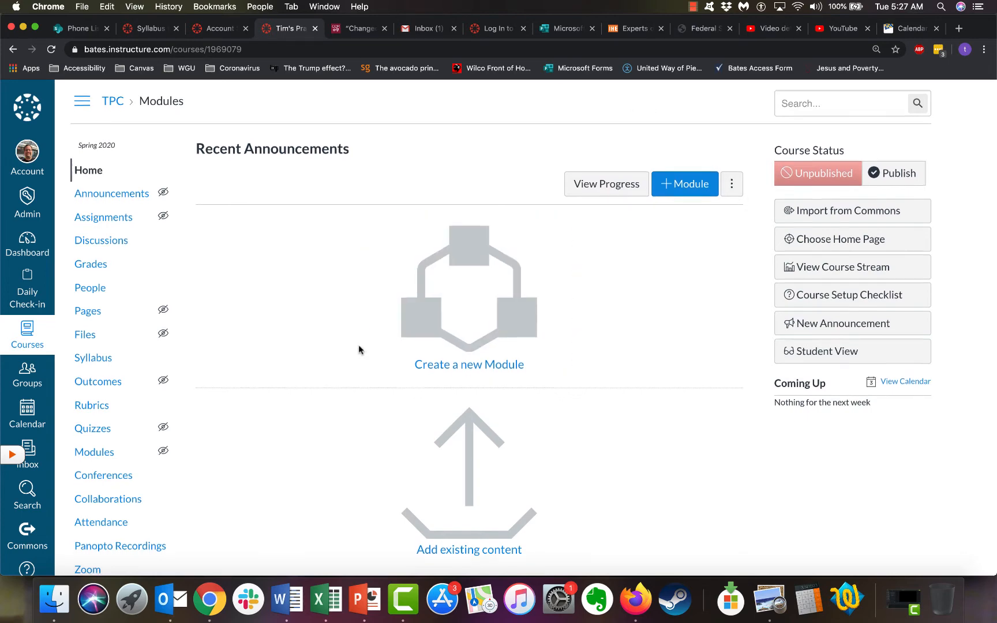
click(91, 555)
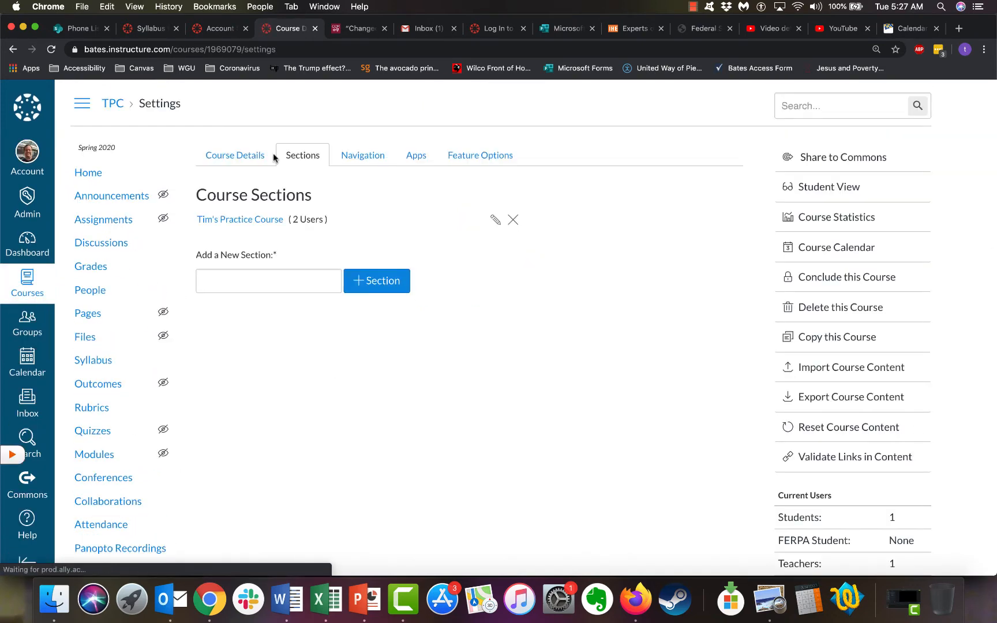
click(243, 159)
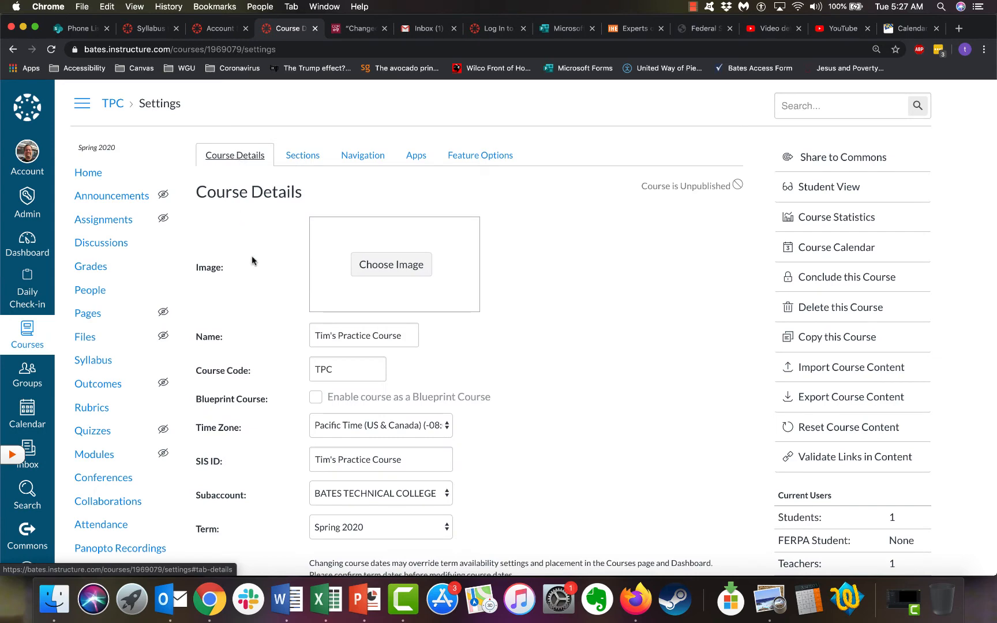
scroll(251, 258, down, 4)
scroll(252, 256, down, 1)
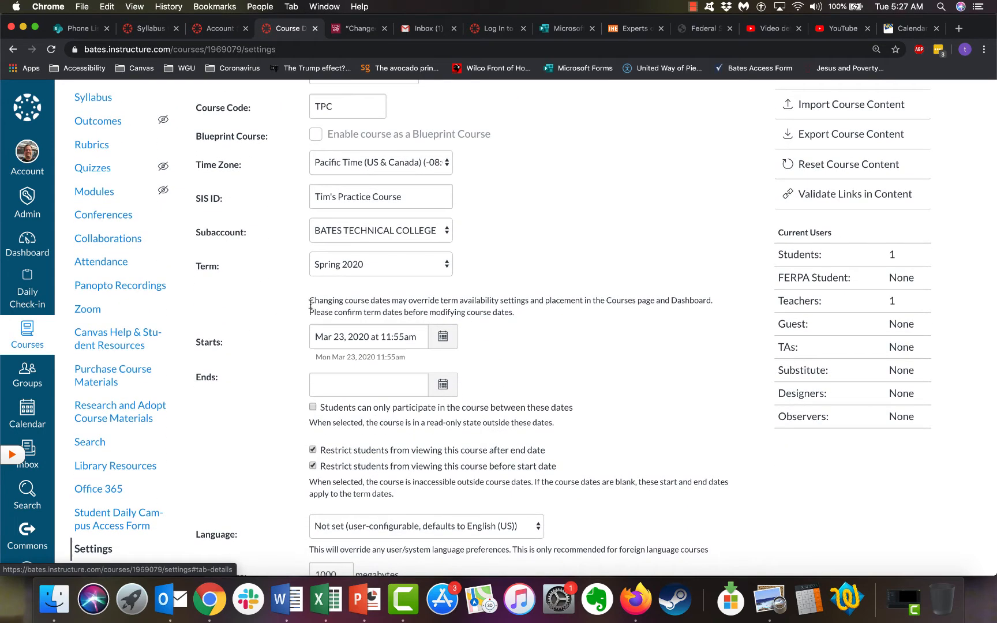
click(367, 335)
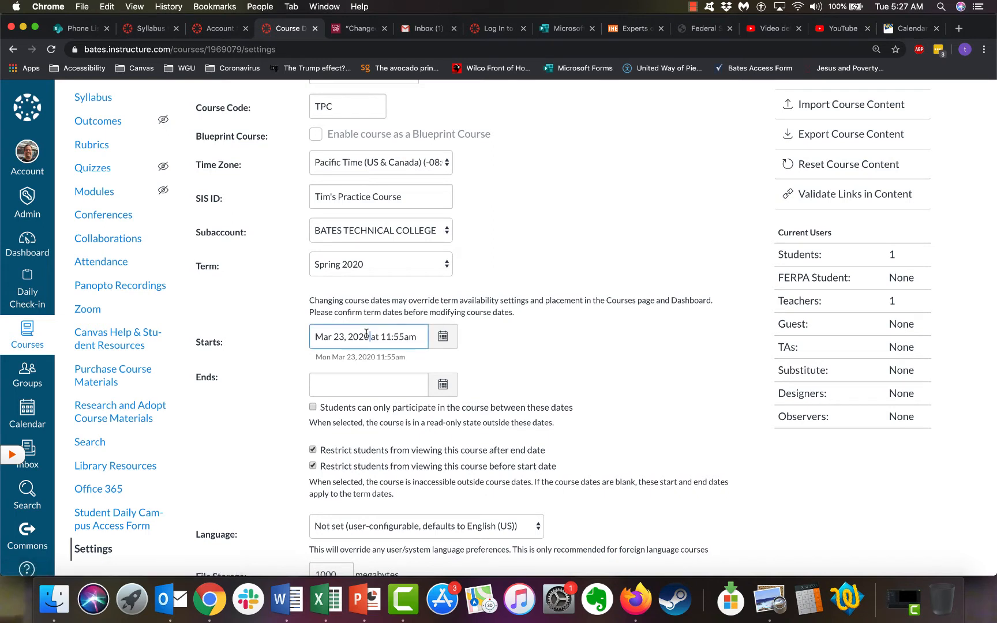
triple_click(365, 336)
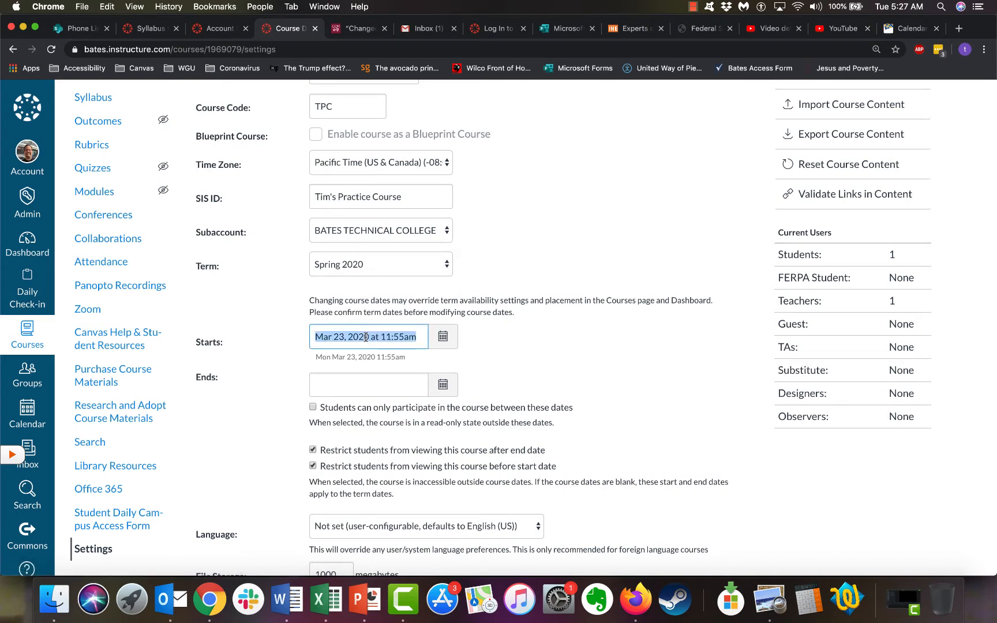
text(march)
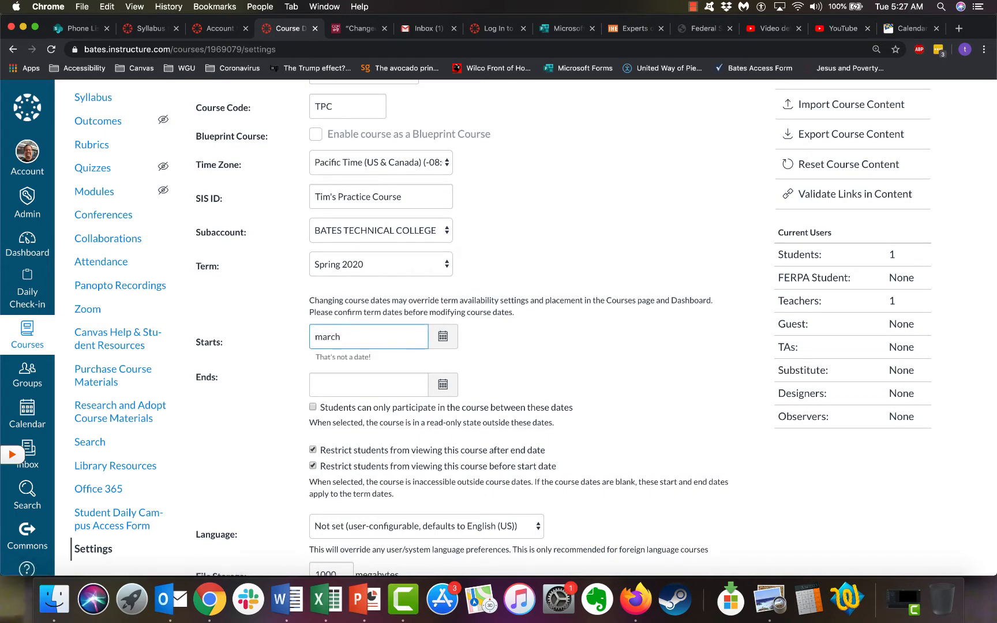
text( 30)
key(BackSpace)
key(BackSpace)
key(BackSpace)
key(BackSpace)
key(BackSpace)
key(BackSpace)
key(BackSpace)
key(BackSpace)
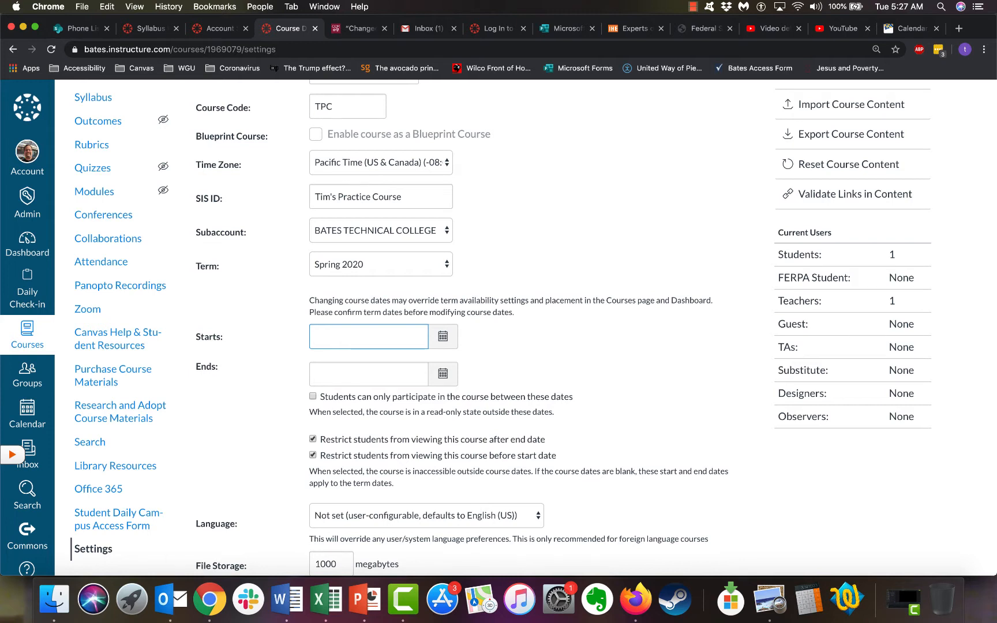
Set the course start date to Mar 30, 2020 using the date picker.
click(445, 346)
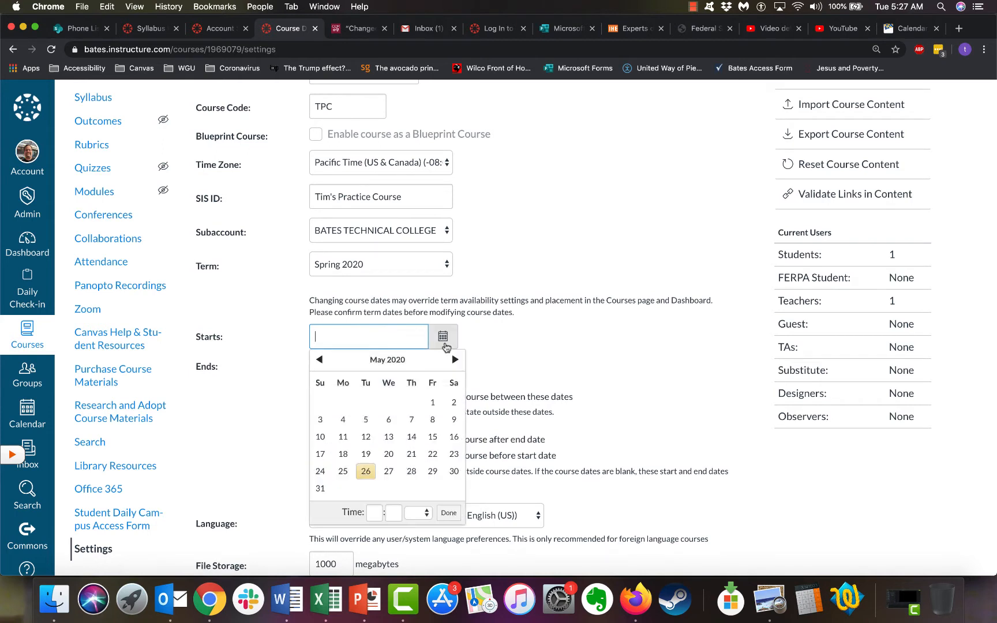
click(318, 360)
click(319, 360)
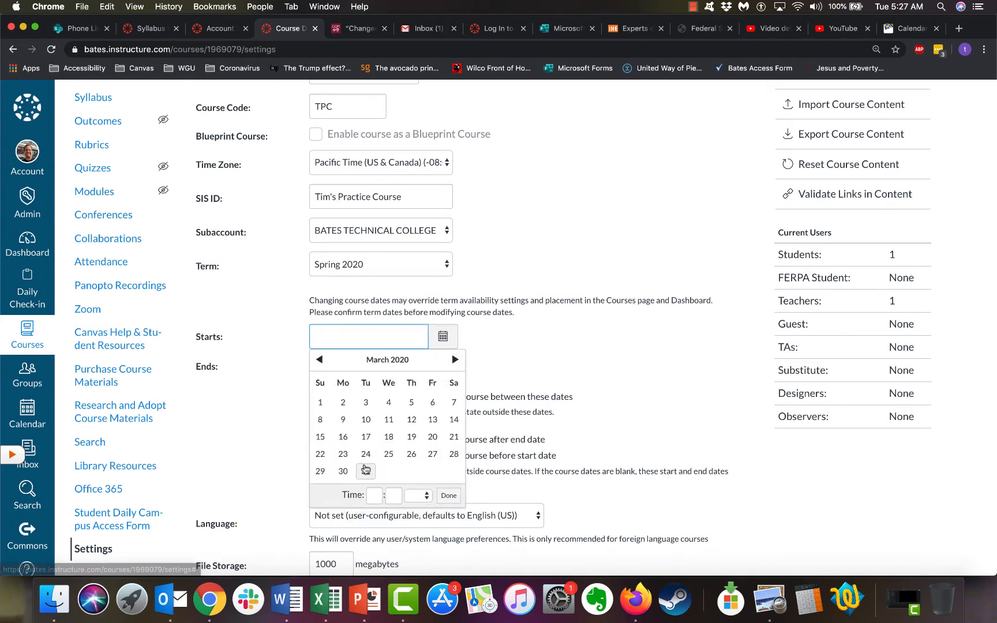
click(342, 471)
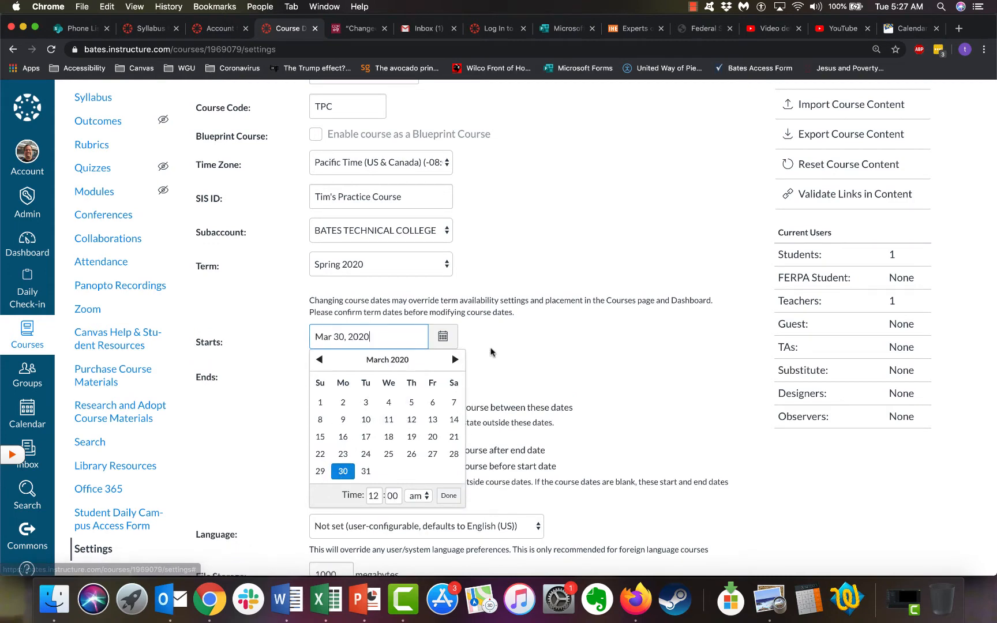
click(515, 349)
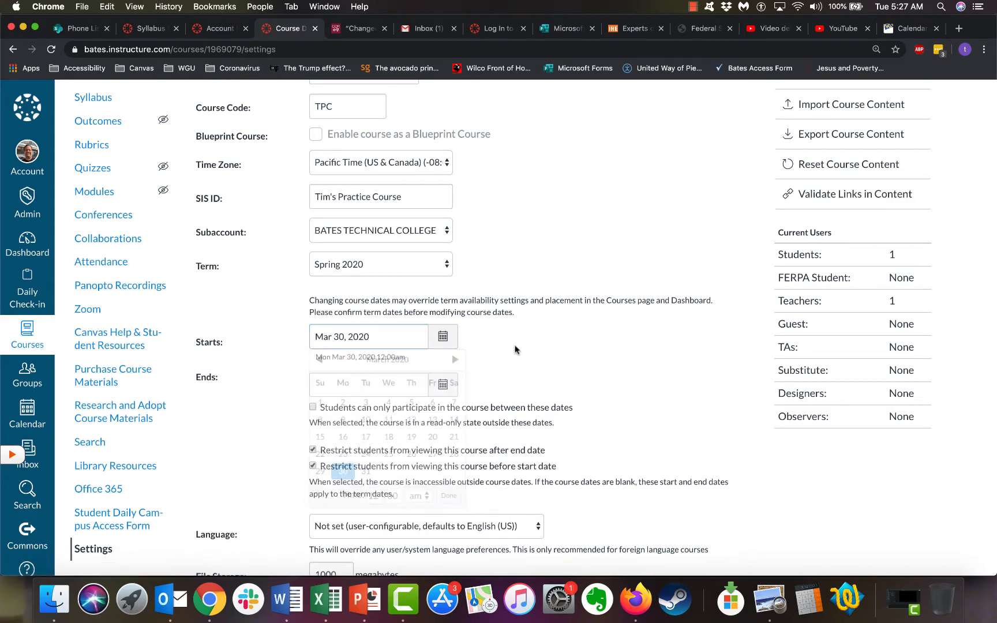
Set the course end date to Jun 19, 2020 and allow students to participate only between the course dates.
click(442, 384)
click(454, 408)
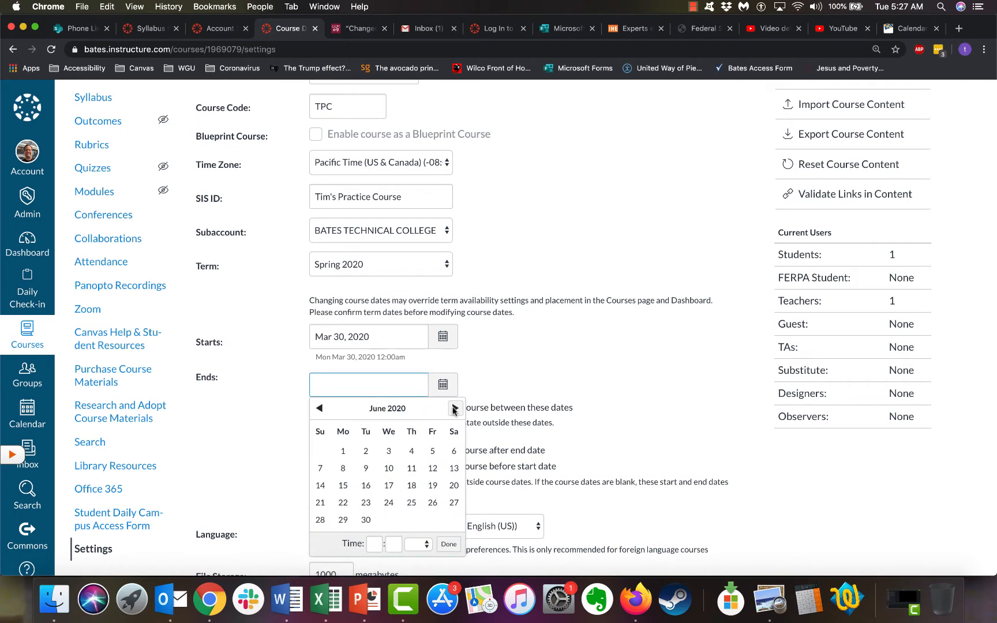
click(454, 408)
click(319, 408)
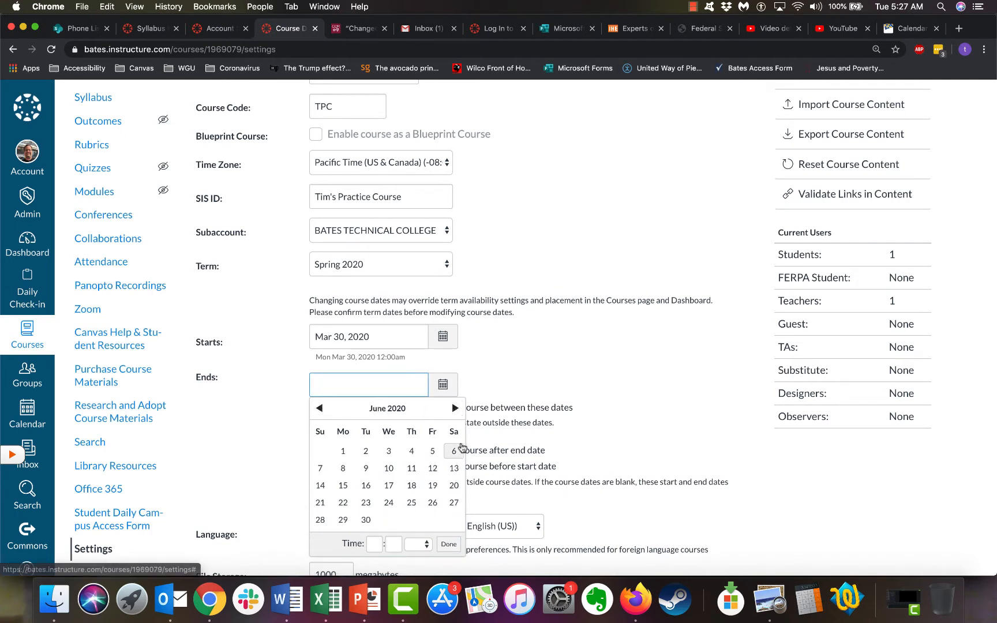
click(433, 485)
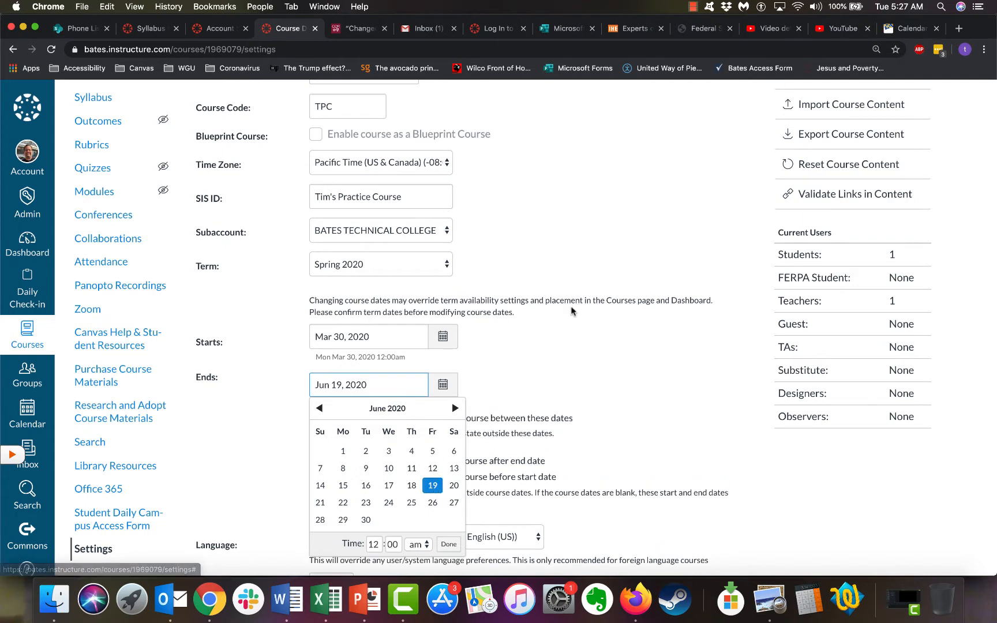
click(526, 362)
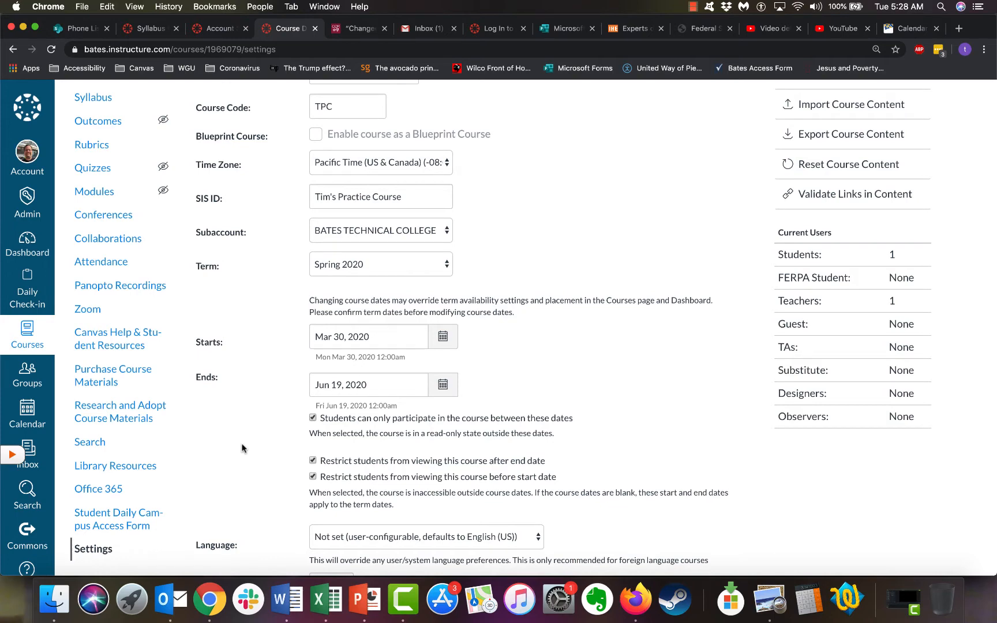
Save the updated course details.
scroll(242, 448, down, 10)
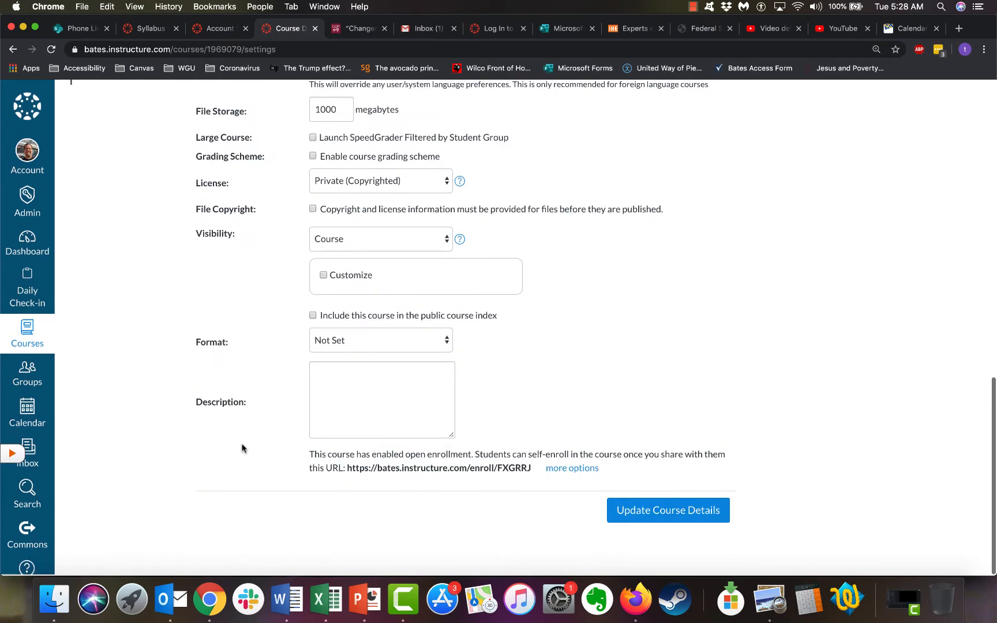
click(677, 522)
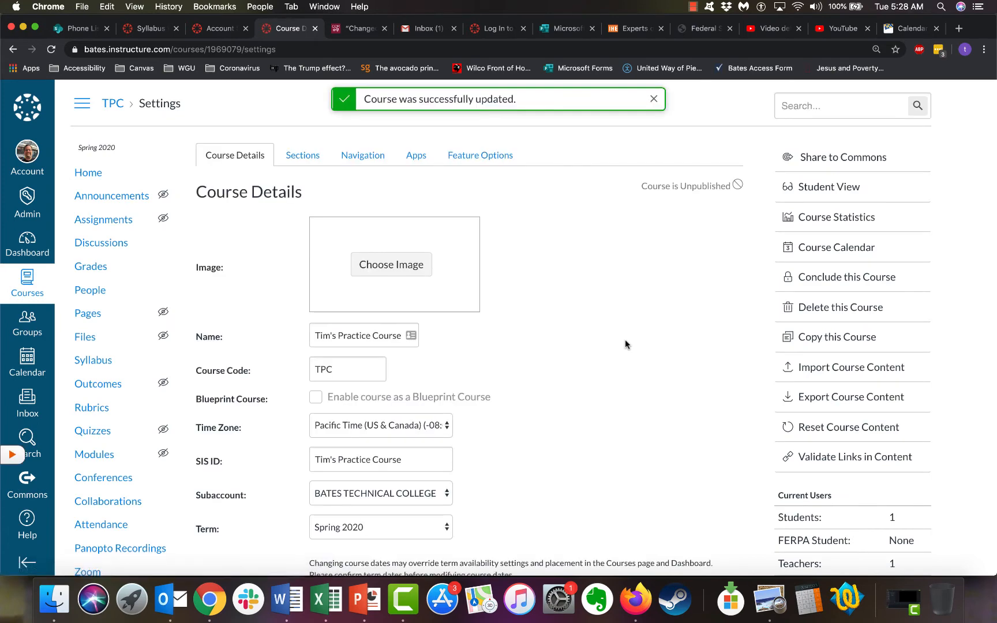
Add a new section named "Incomplete" to the course in the course settings.
scroll(626, 344, down, 4)
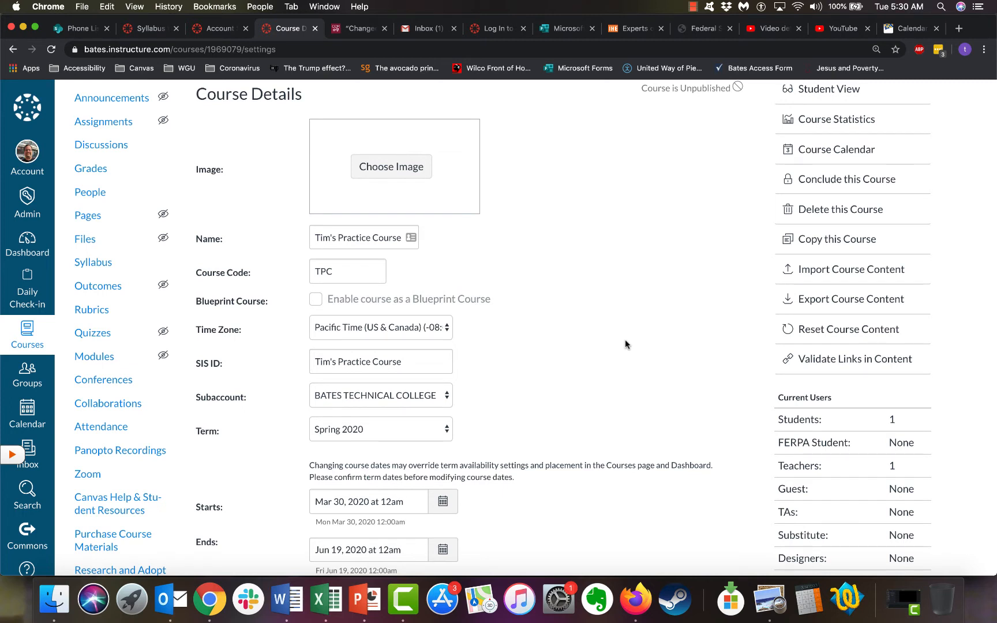
scroll(624, 340, up, 3)
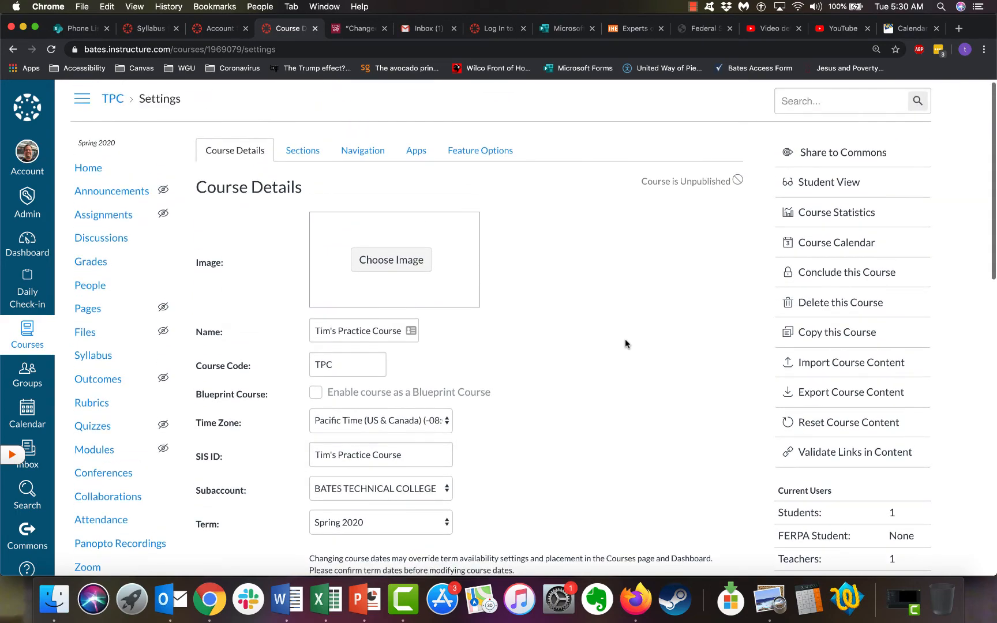
scroll(625, 339, down, 7)
scroll(625, 339, down, 3)
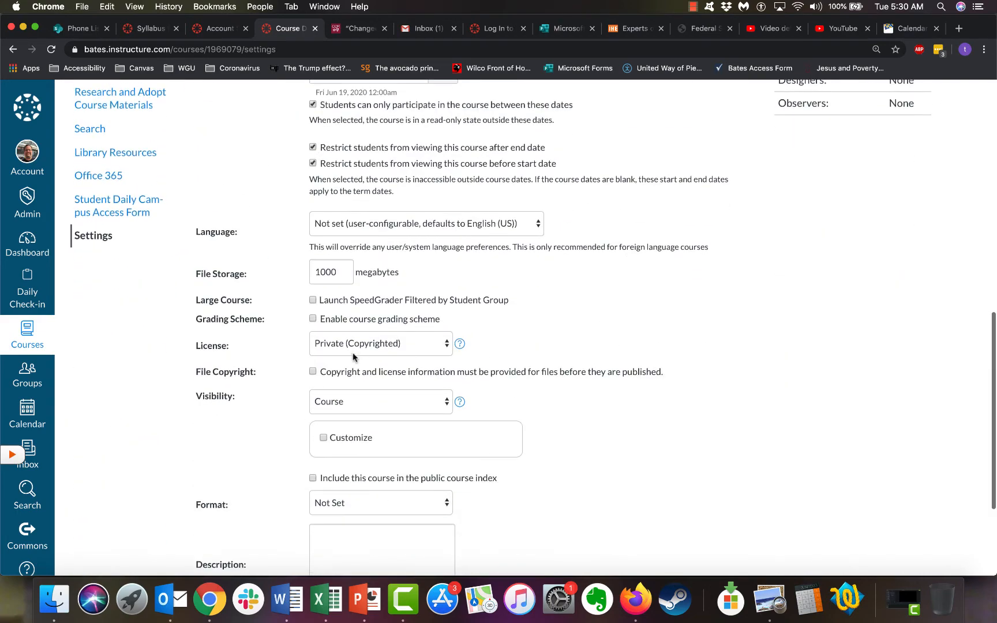
click(89, 236)
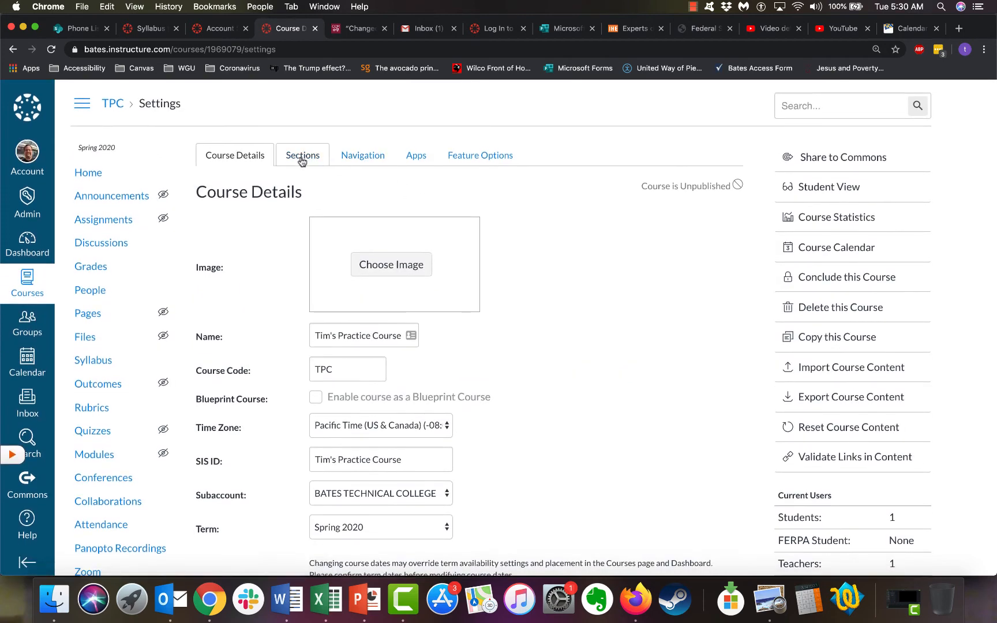
click(301, 157)
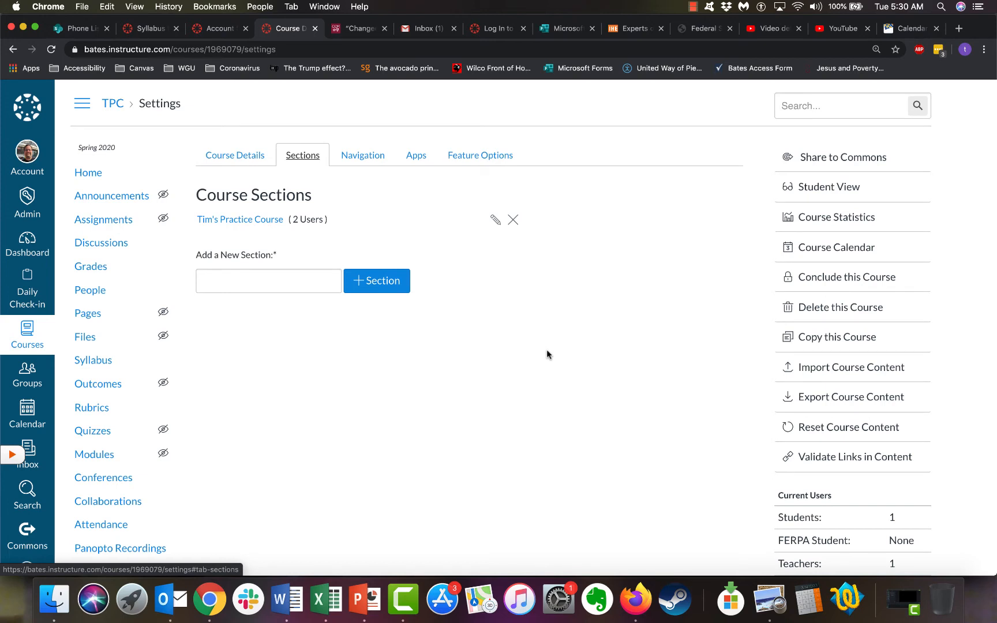
click(313, 282)
text(Inco)
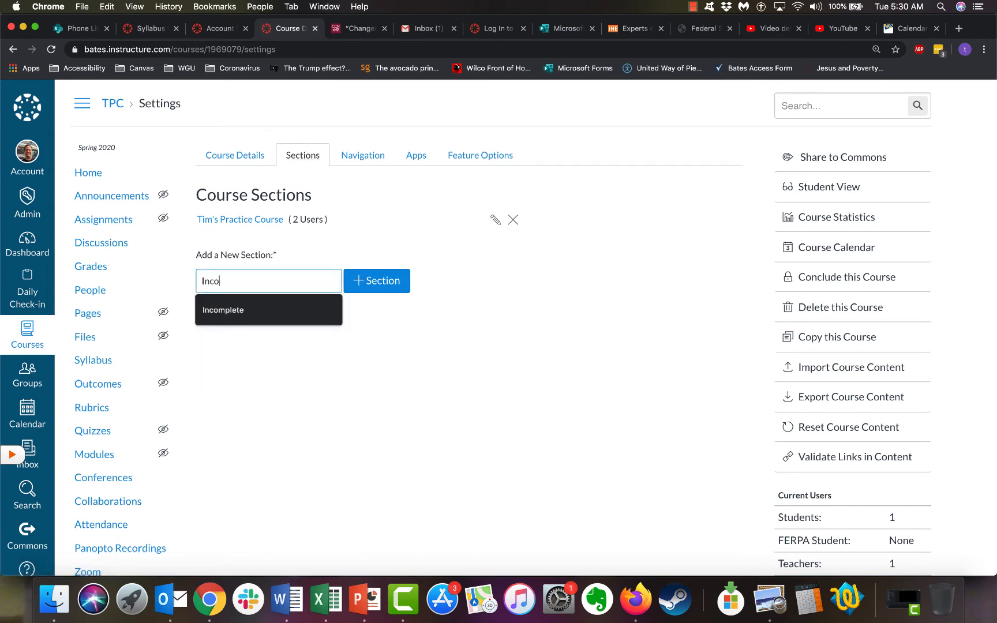
text(mplete)
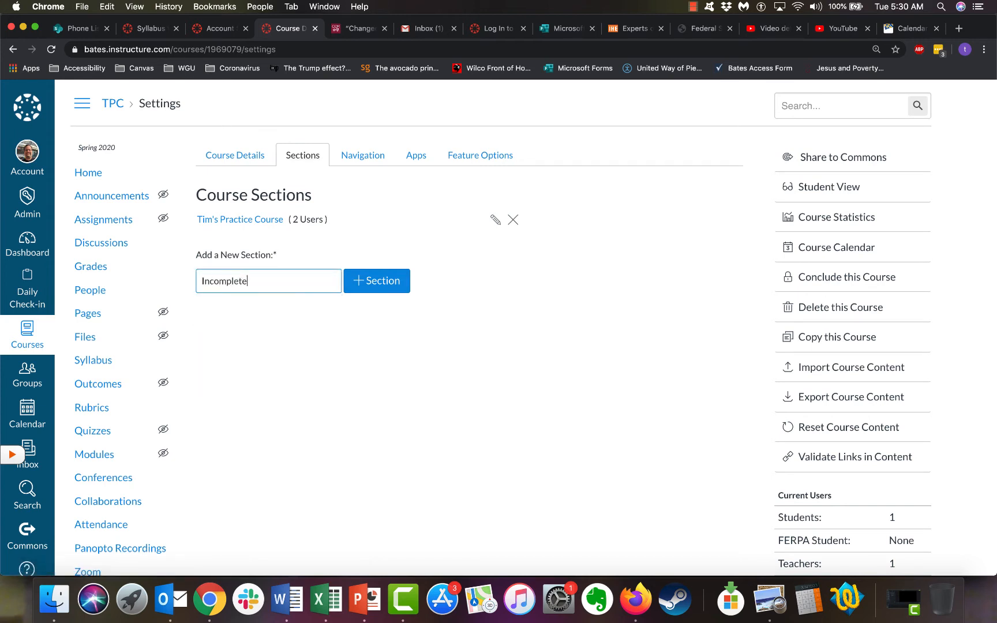
click(395, 292)
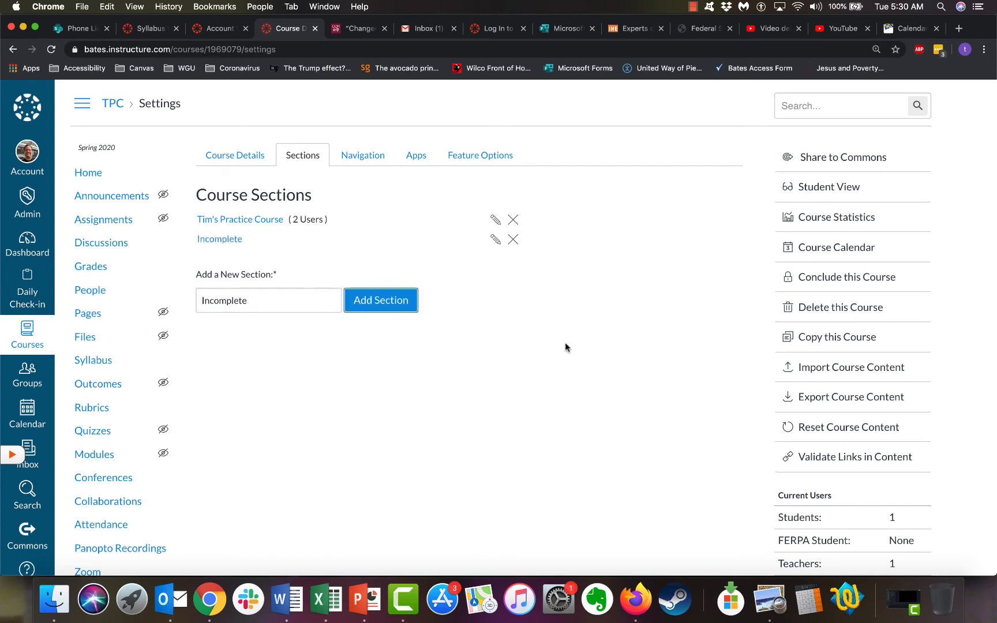
Open the Incomplete section for editing and set its start date to Mar 30, 2020.
click(225, 244)
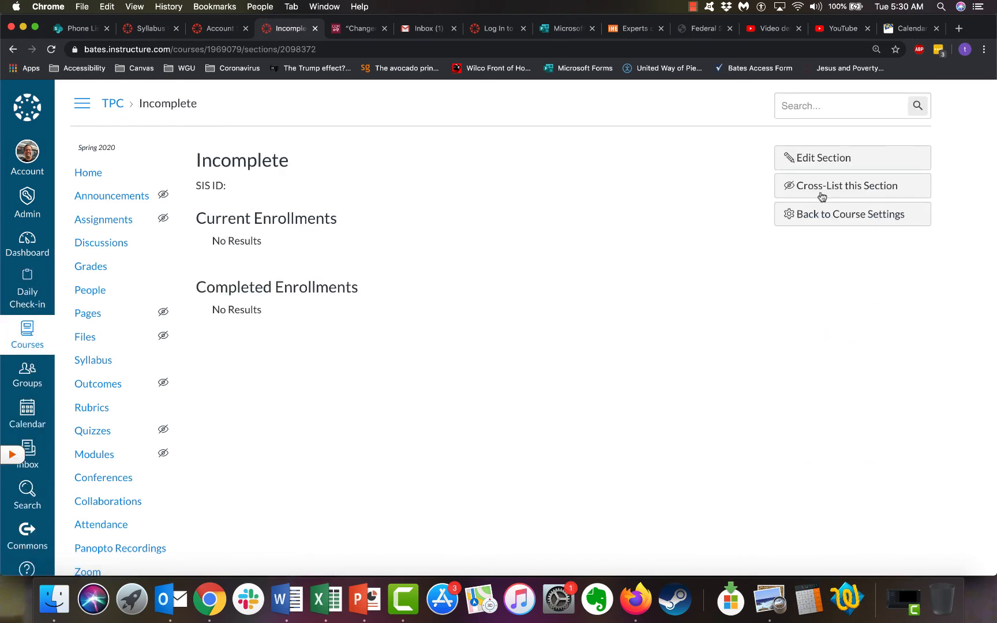
click(857, 164)
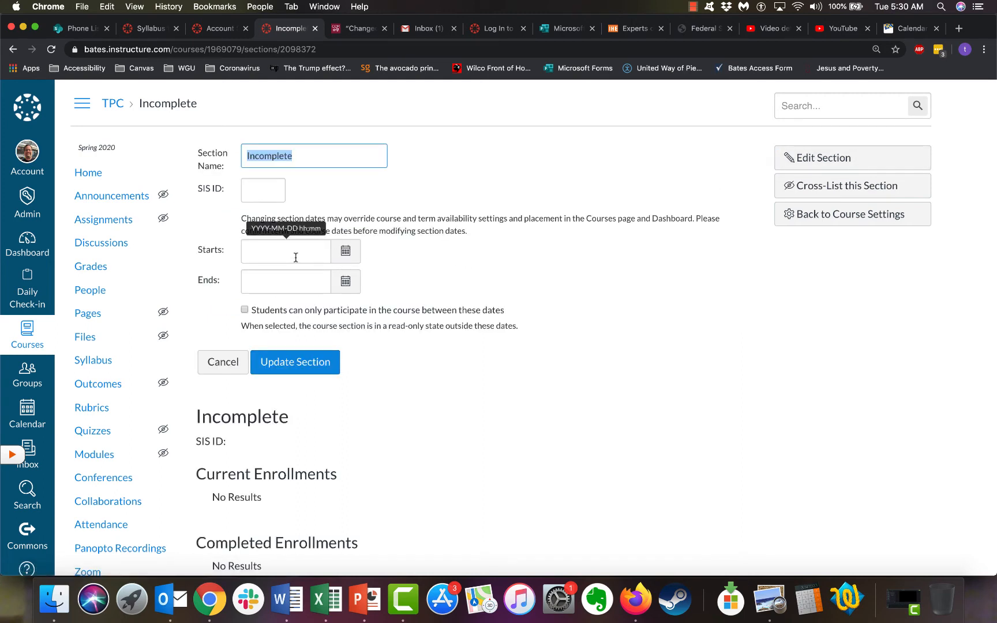
click(345, 252)
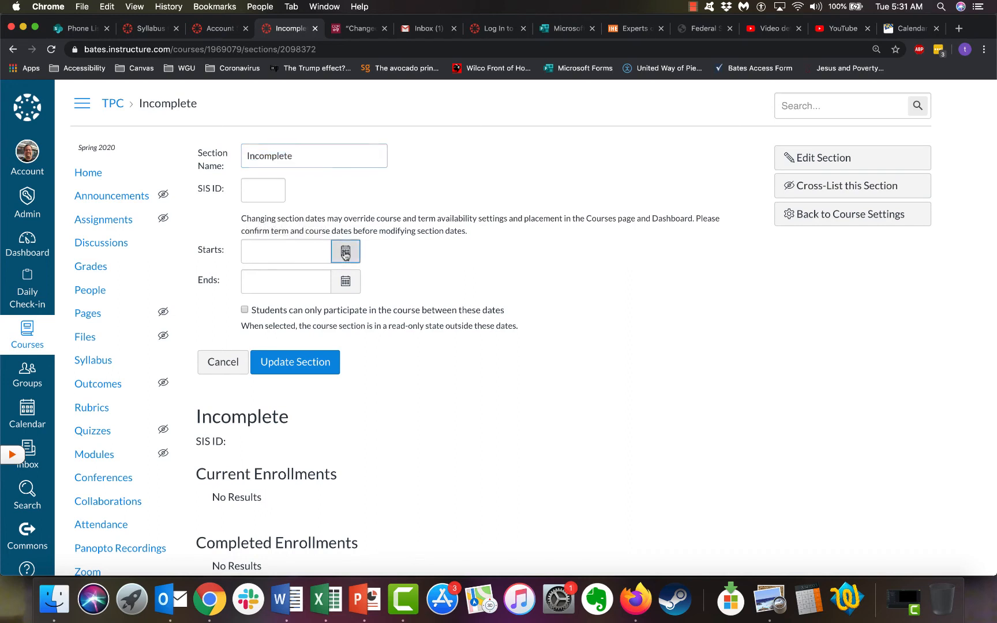
click(252, 275)
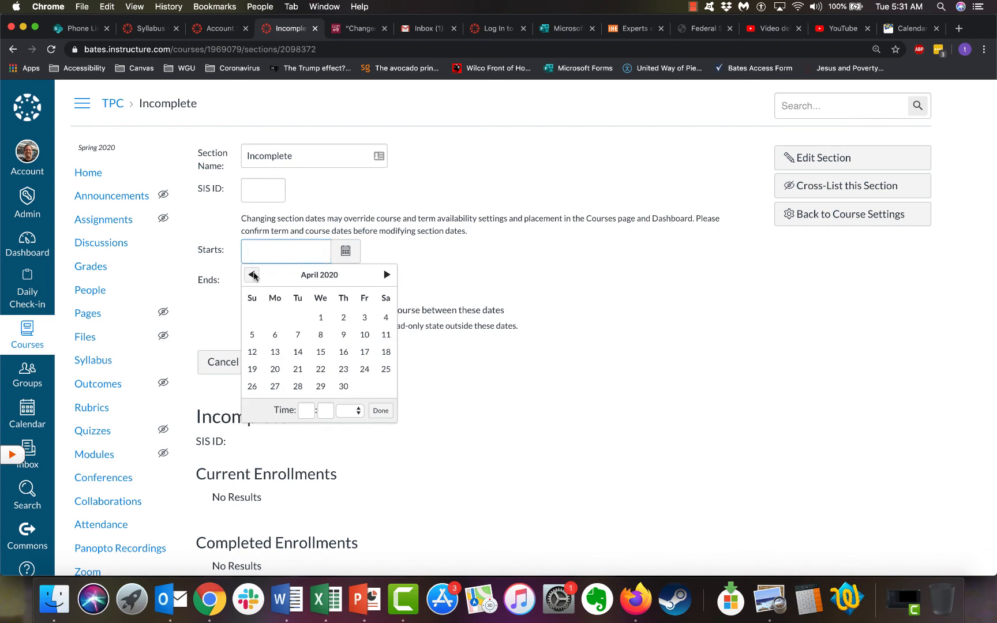
click(252, 275)
click(274, 385)
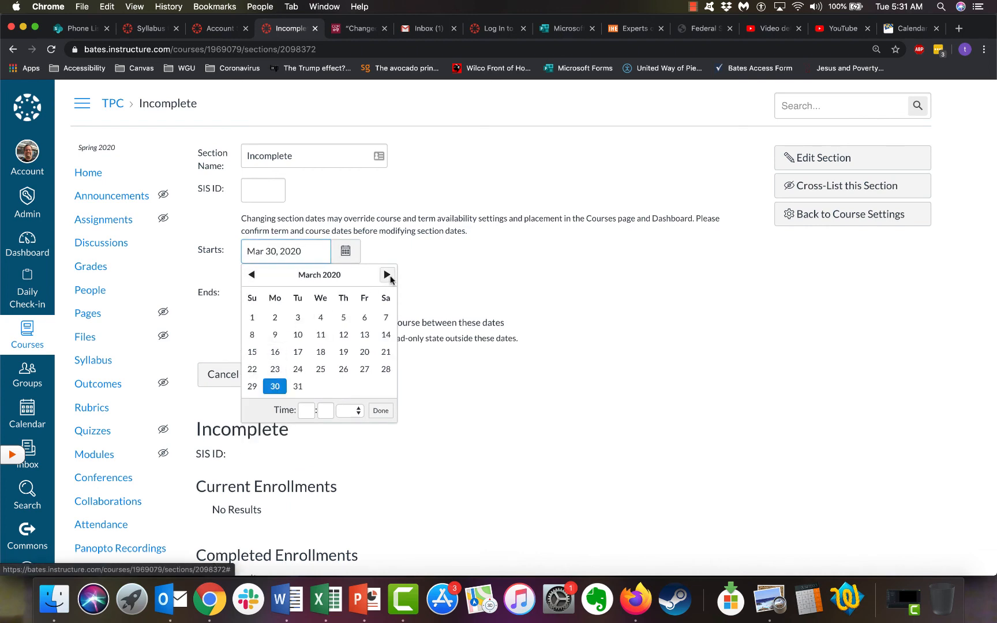
click(423, 267)
Set the Incomplete section's end date to Aug 7, 2020, limit student participation to the section dates, and save the section.
click(345, 295)
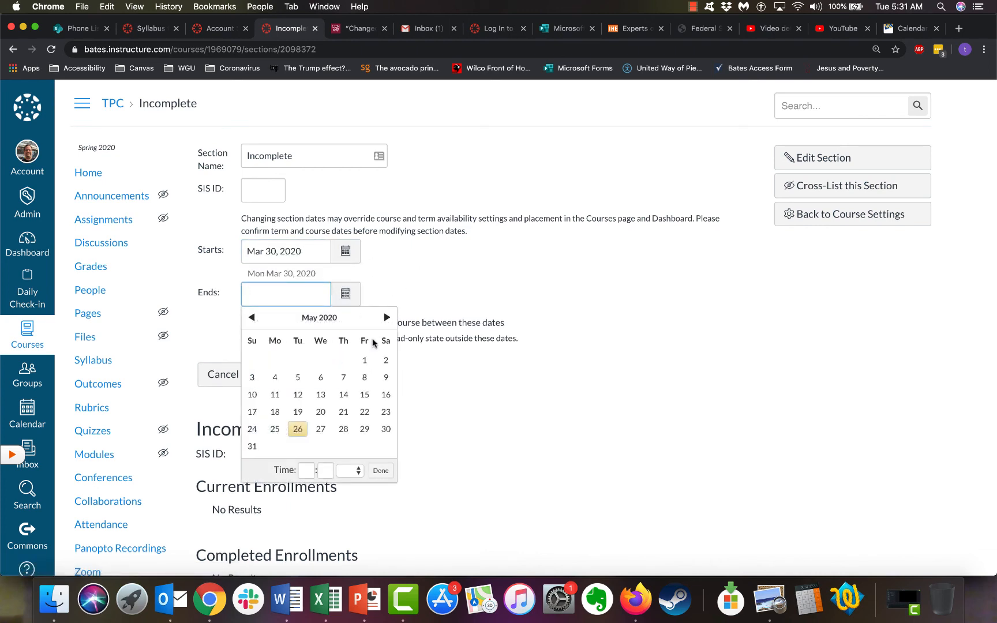
click(386, 317)
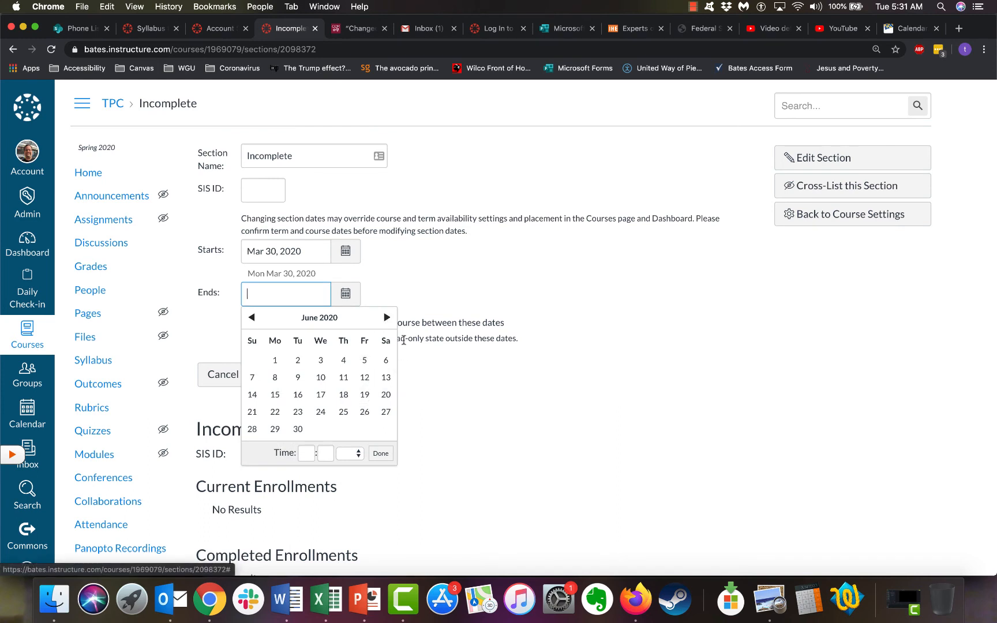
click(386, 318)
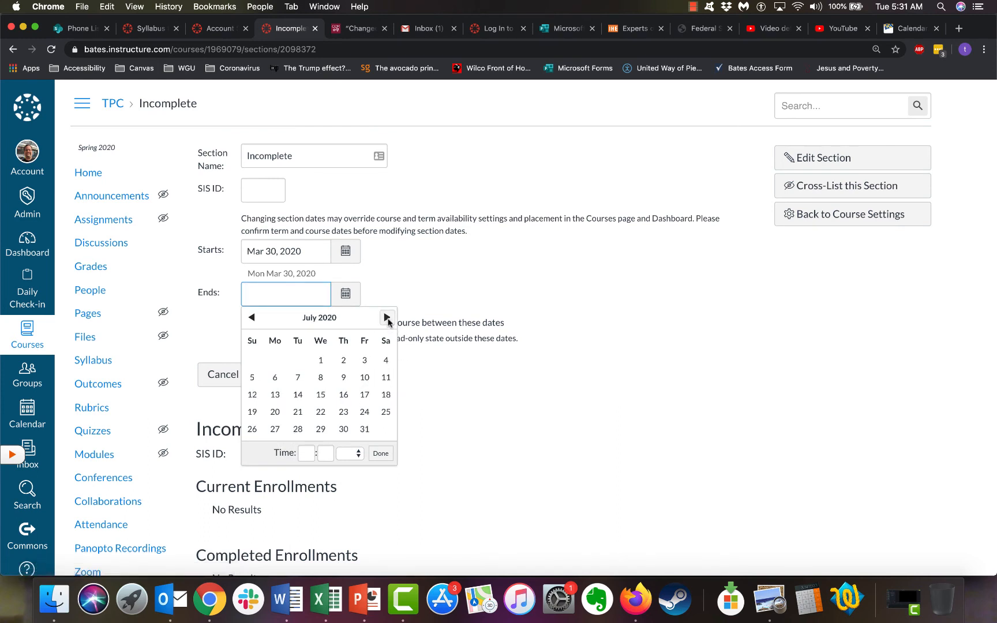
click(386, 318)
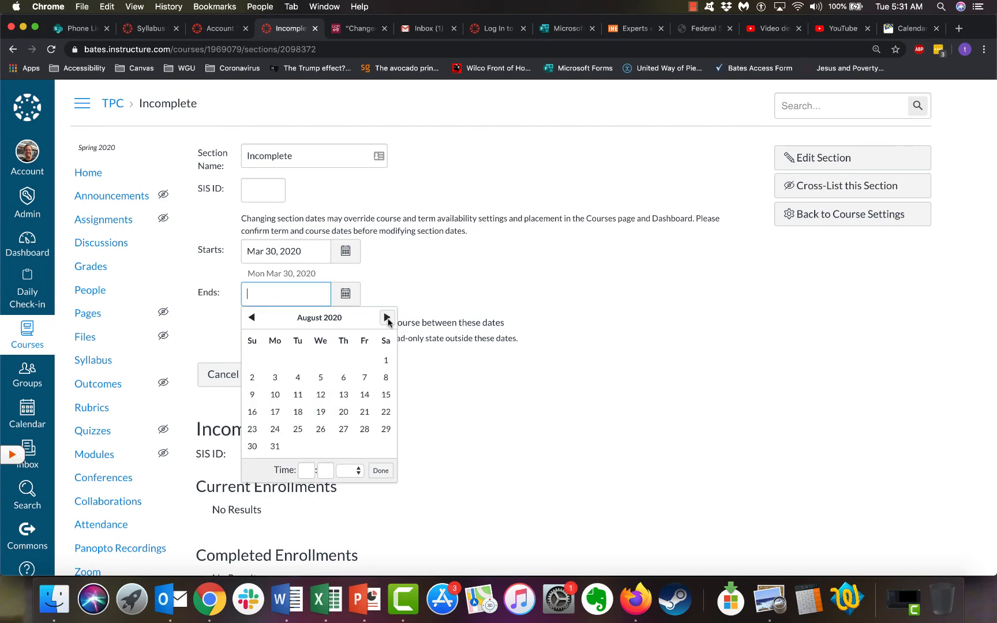
click(364, 377)
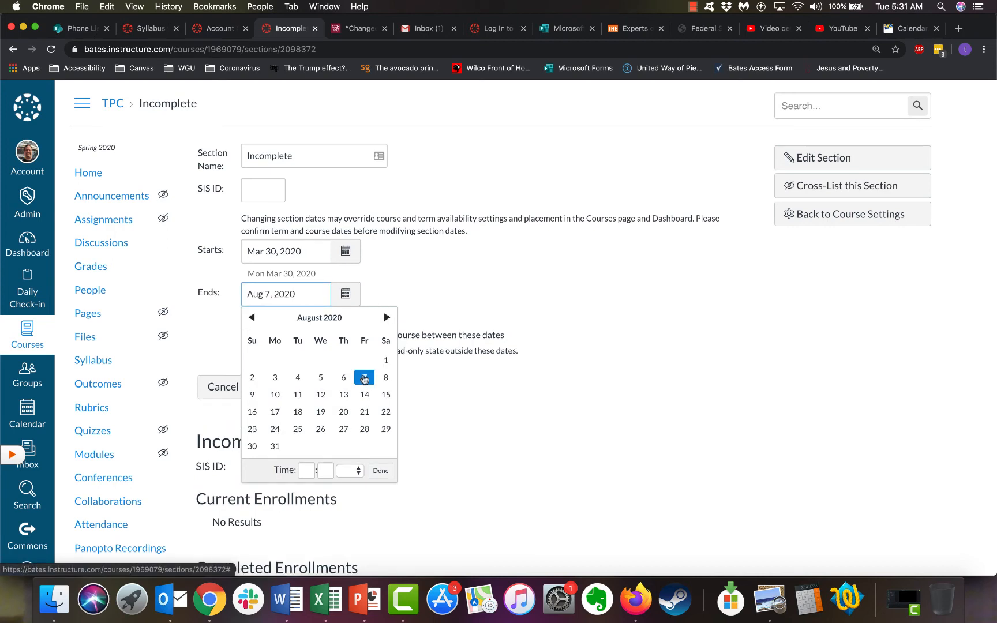
click(380, 471)
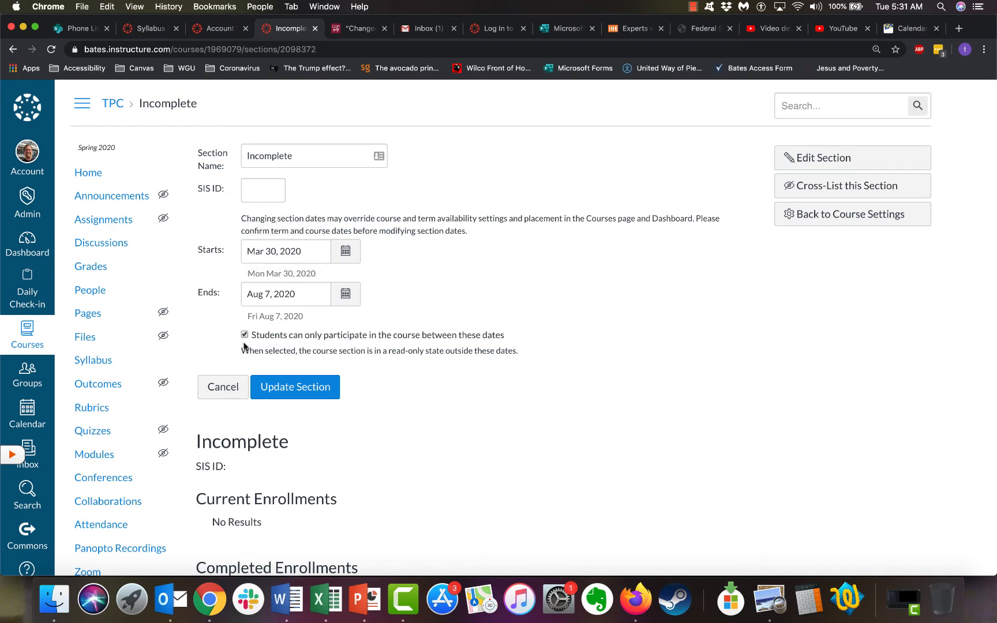
click(285, 389)
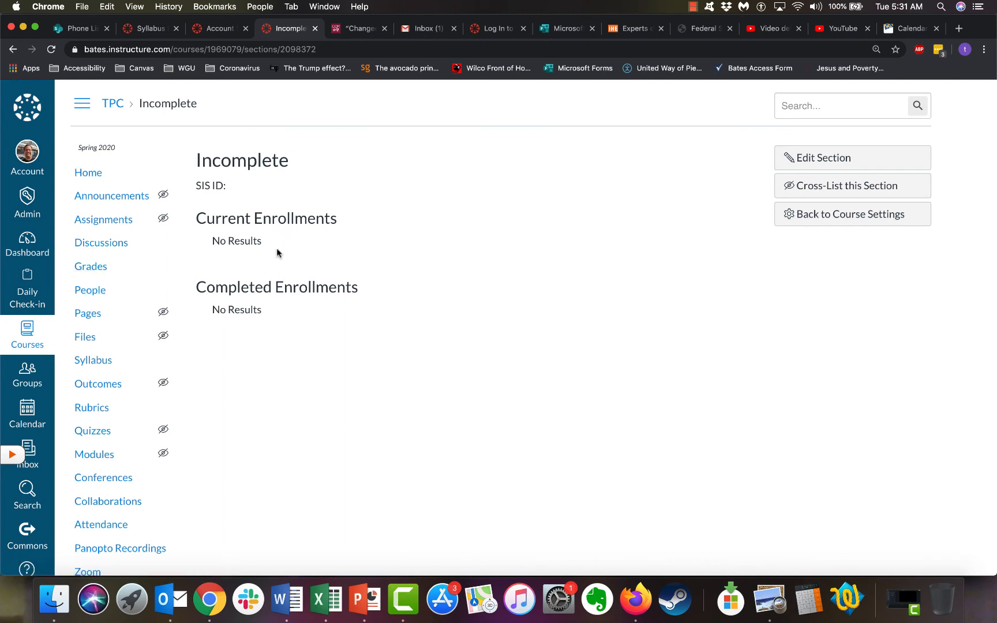
Return to the course settings and review the list of course sections.
scroll(122, 391, down, 5)
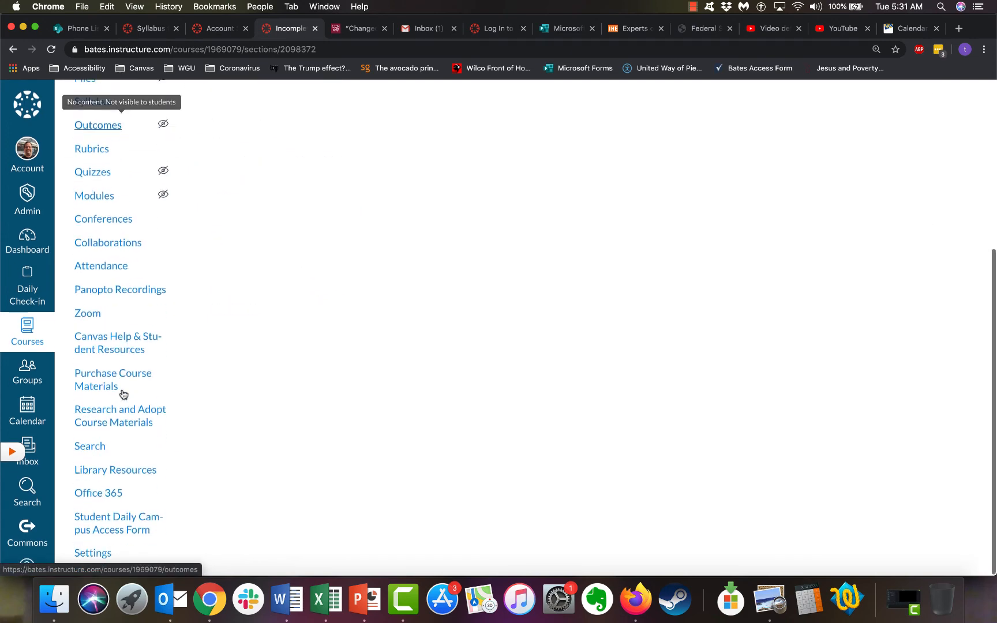
click(104, 557)
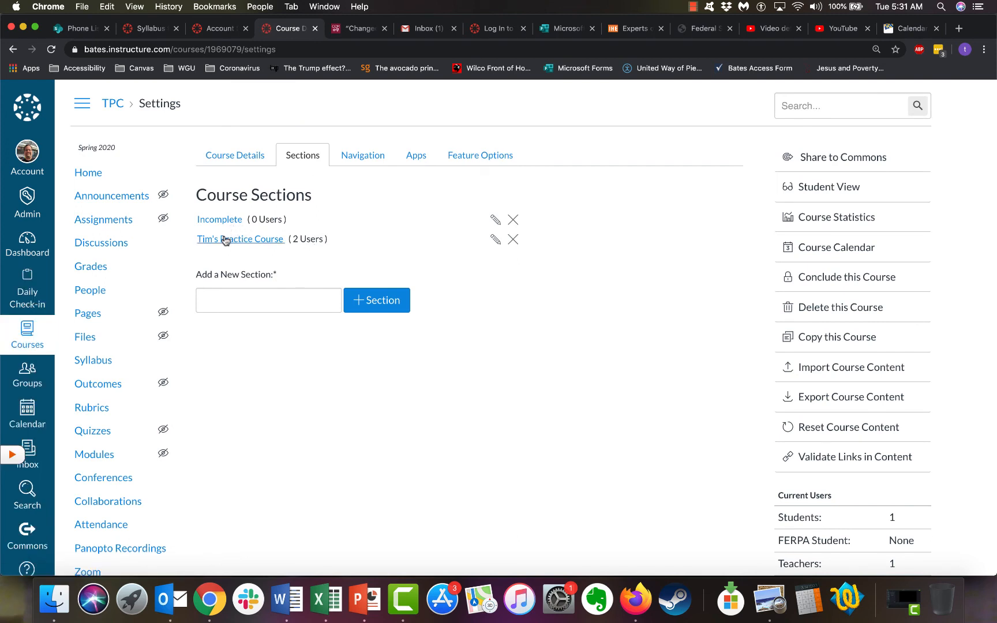
Enroll the course's student in the Incomplete section from the People list and save the updated section enrollments.
click(92, 294)
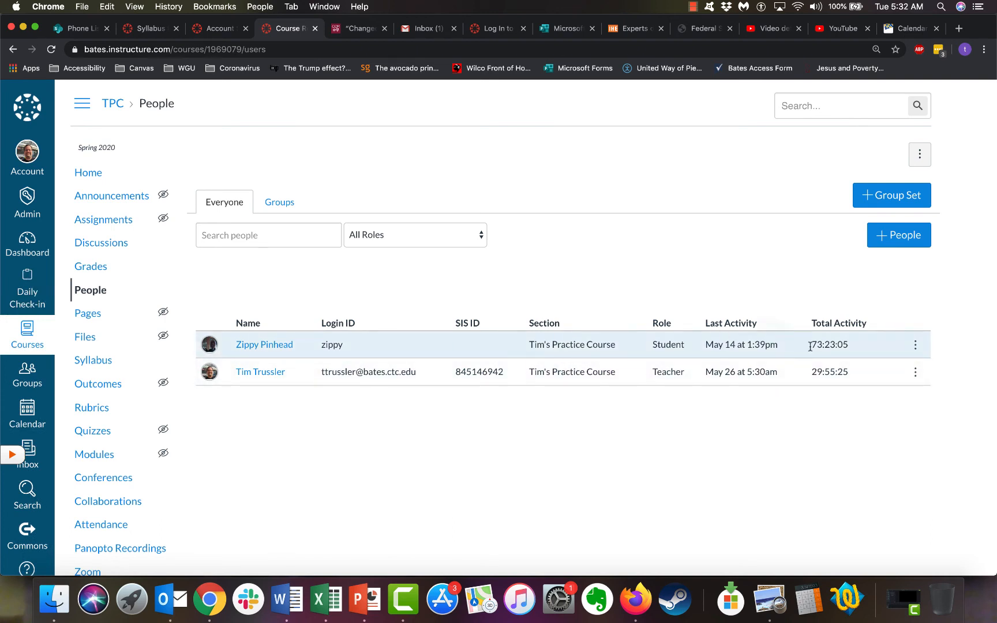
click(915, 345)
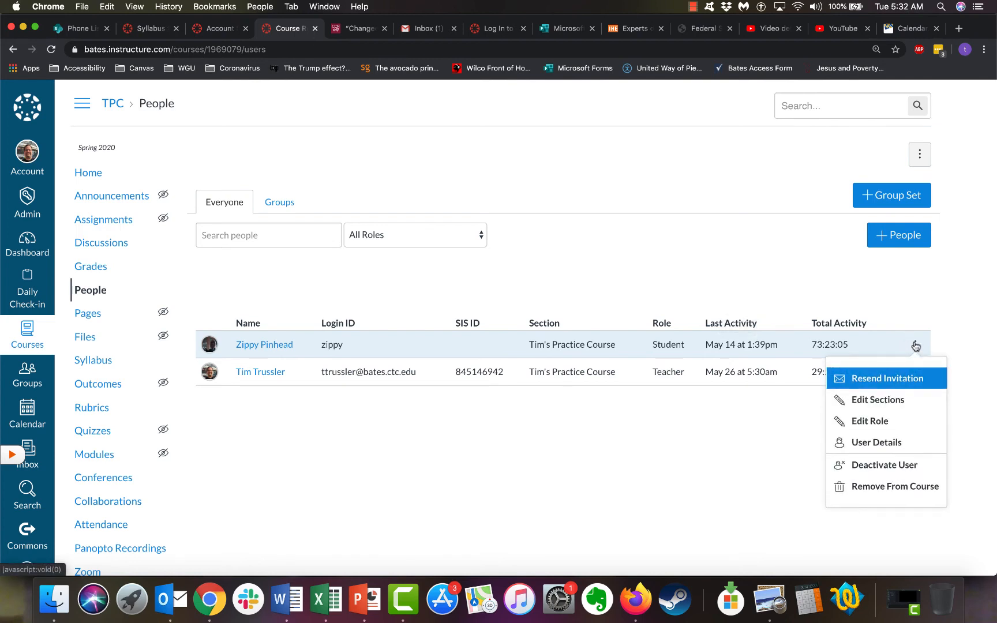
click(902, 399)
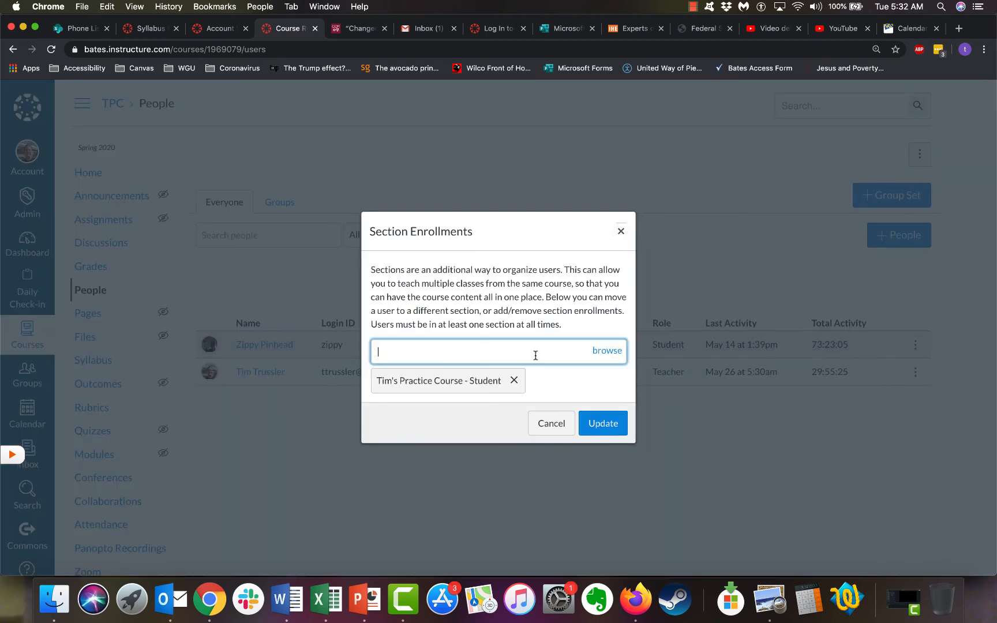
text(inc)
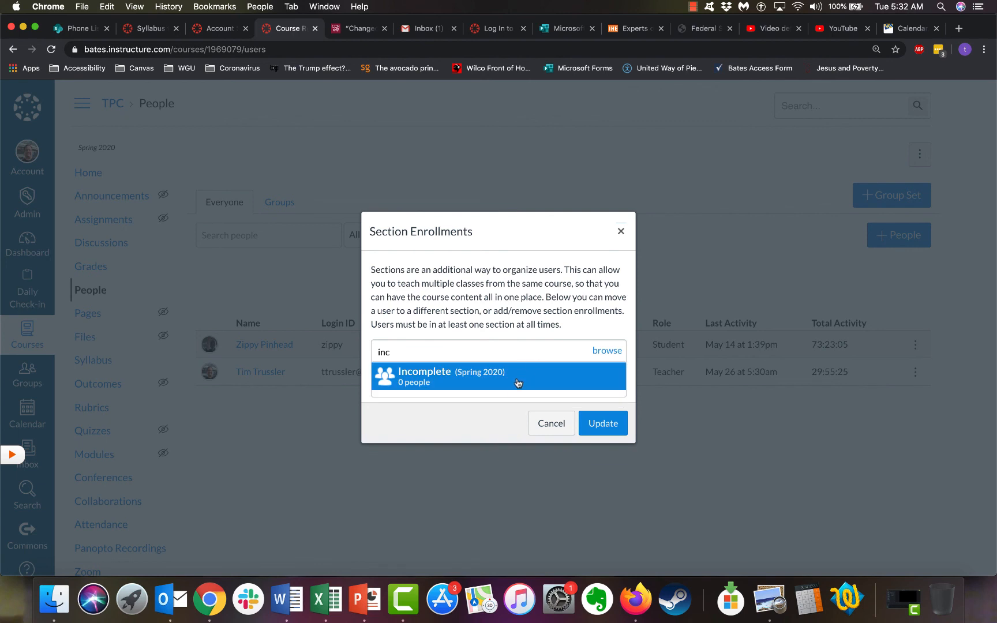
click(499, 376)
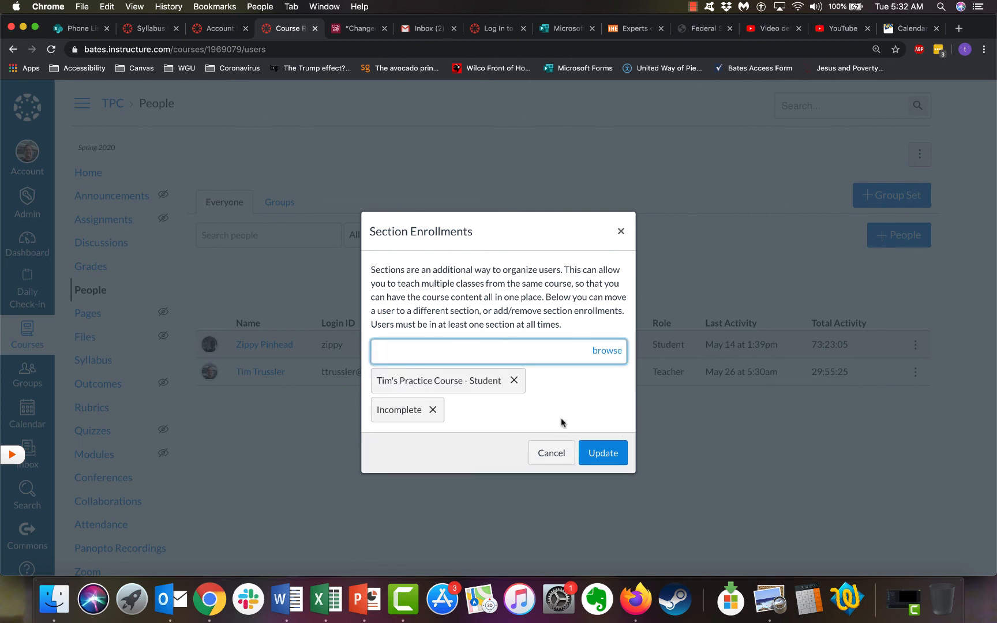
click(596, 455)
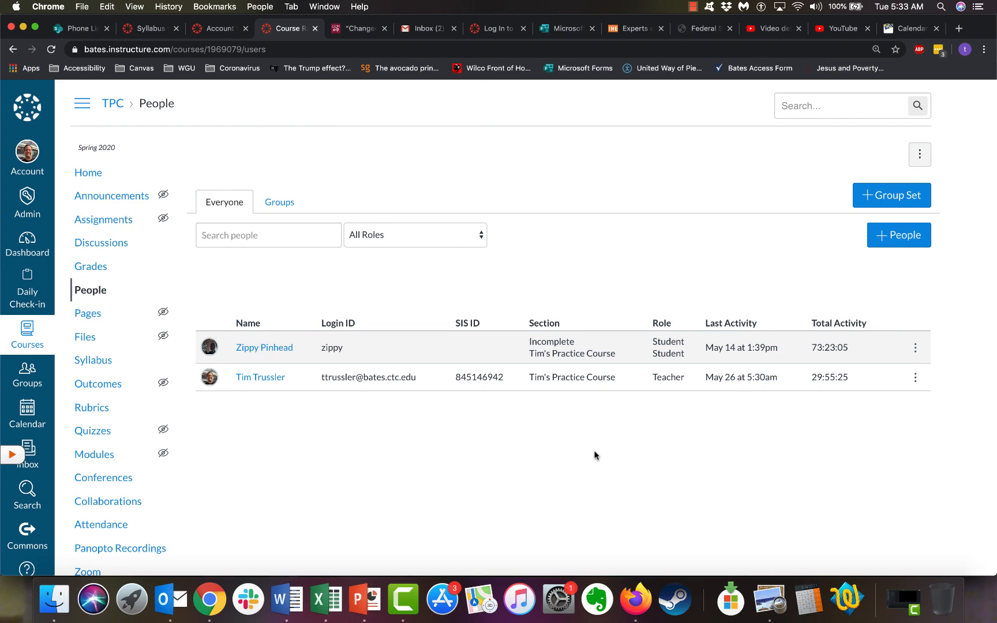
click(903, 600)
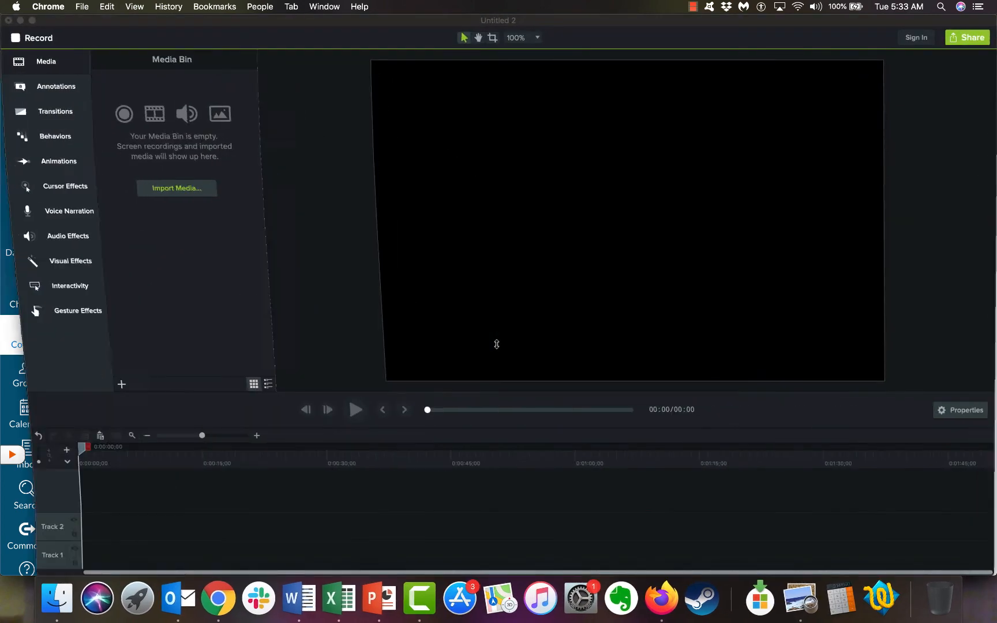